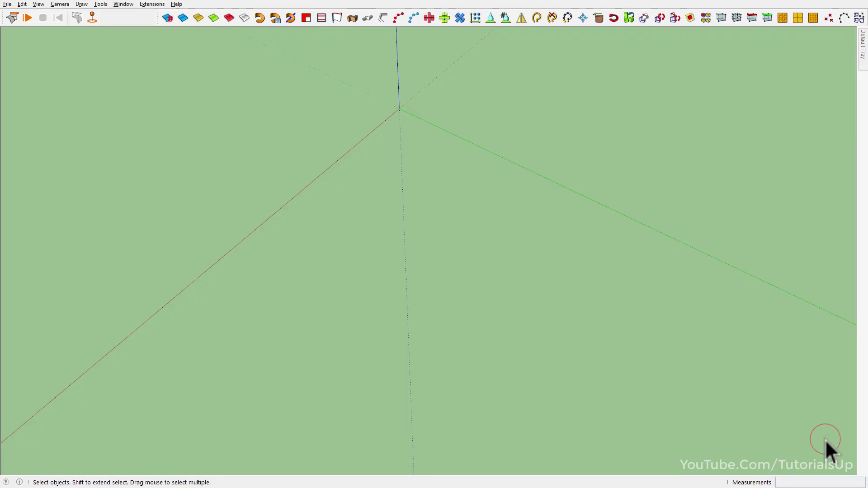
# Draw a 10 by 10 square at the origin and reverse its face so the front is up
pyautogui.press('r')
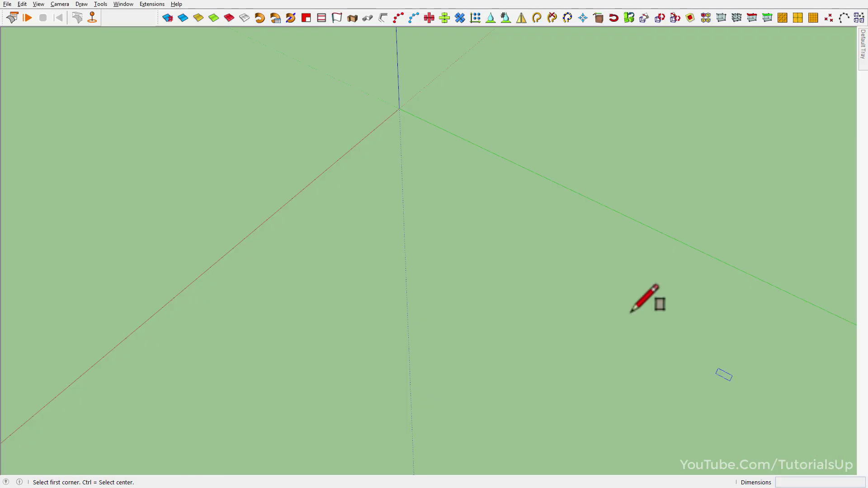
pyautogui.click(400, 108)
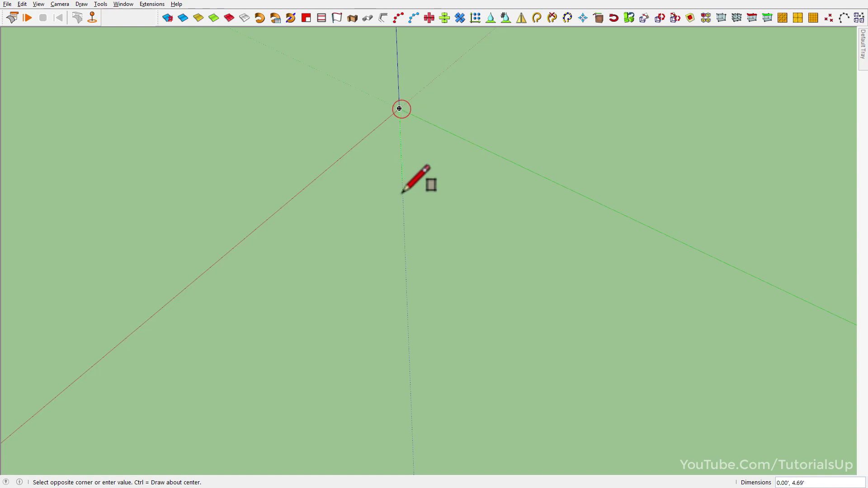
pyautogui.write('10,')
pyautogui.press('Return')
pyautogui.press('space')
pyautogui.rightClick(437, 270)
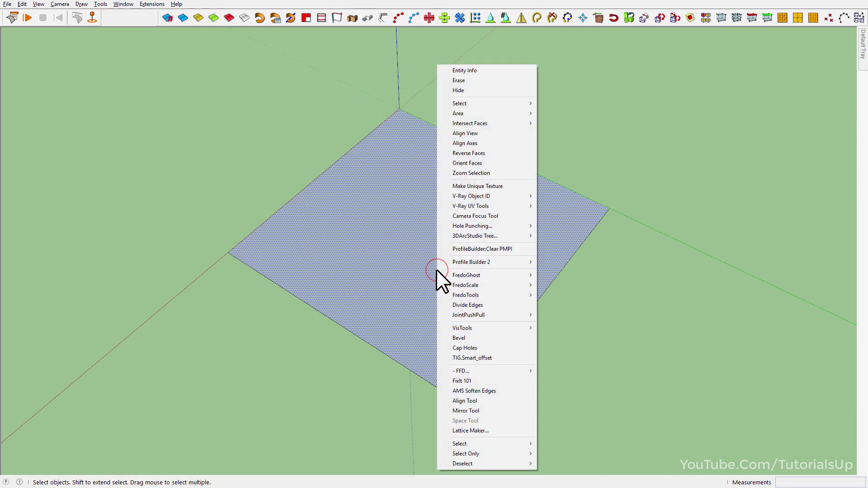
pyautogui.click(501, 153)
pyautogui.click(445, 257)
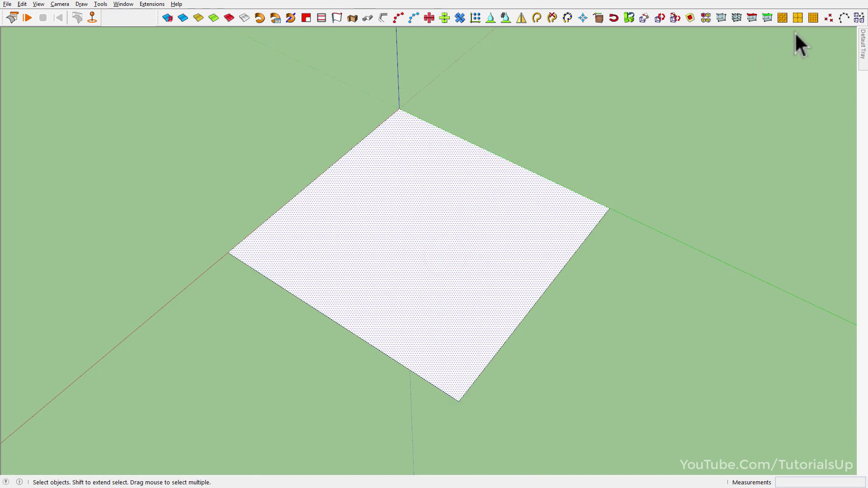
# Split the square face into a 3×3 grid with SplitUp using 3 divisions
pyautogui.click(812, 20)
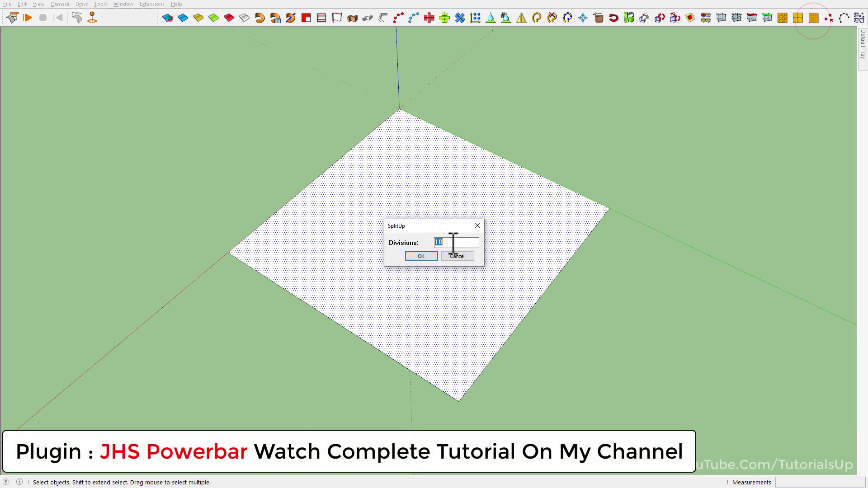
pyautogui.click(422, 257)
pyautogui.tripleClick(424, 258)
# Group the gridded square and make the group a ClothWorks cloth
pyautogui.rightClick(424, 257)
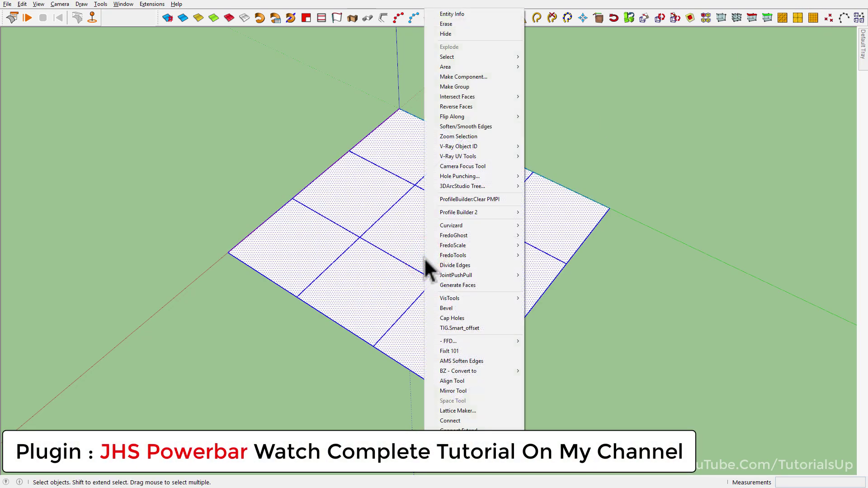
pyautogui.click(471, 88)
pyautogui.rightClick(388, 177)
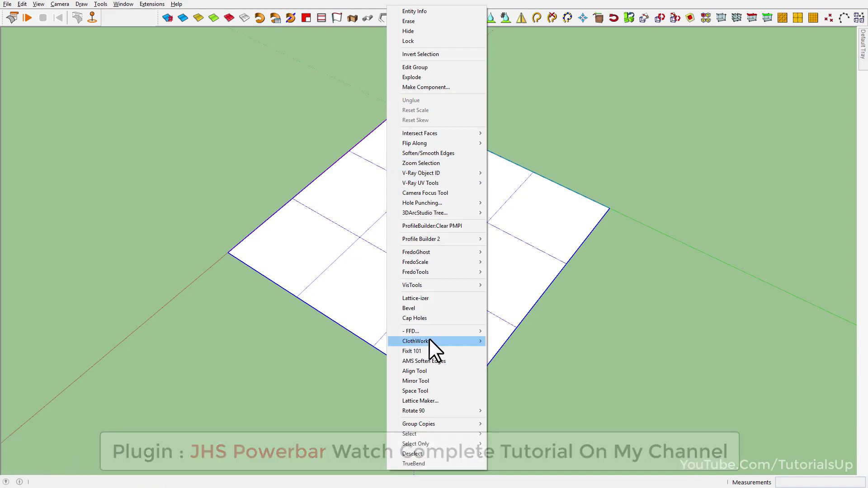
pyautogui.click(541, 340)
# Apply a ClothWorks mesh grid to the cloth with padding 0.3
pyautogui.rightClick(399, 229)
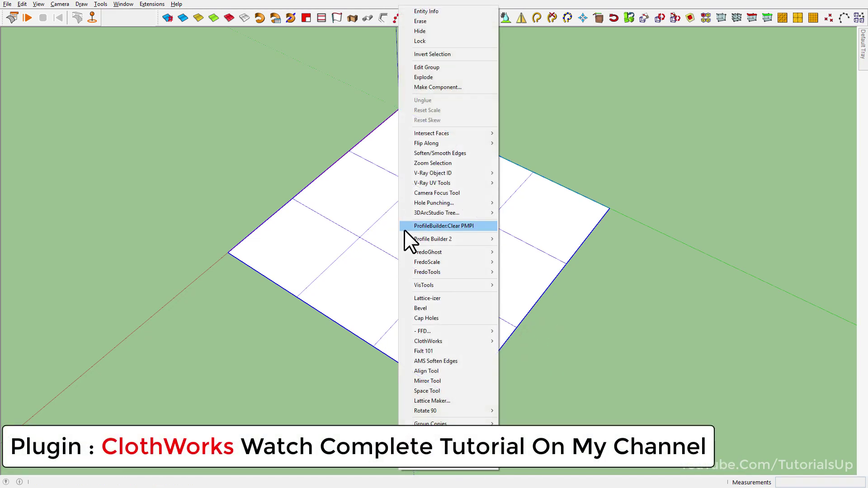
pyautogui.moveTo(533, 384)
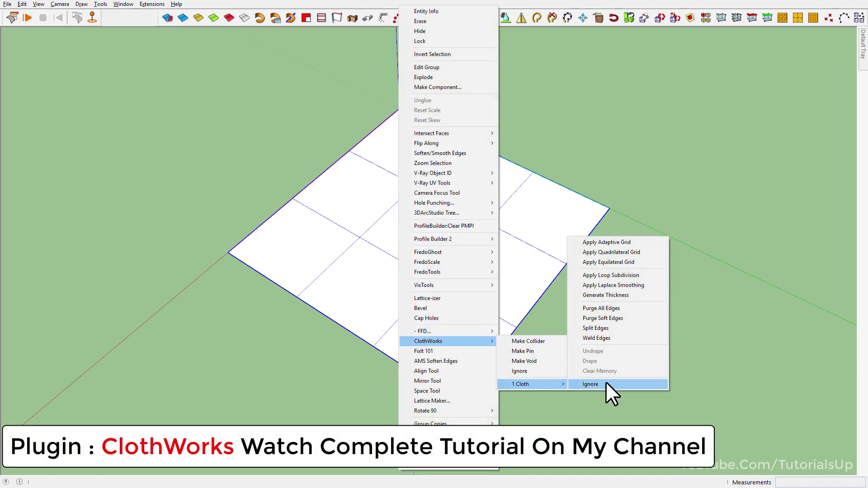
pyautogui.click(626, 241)
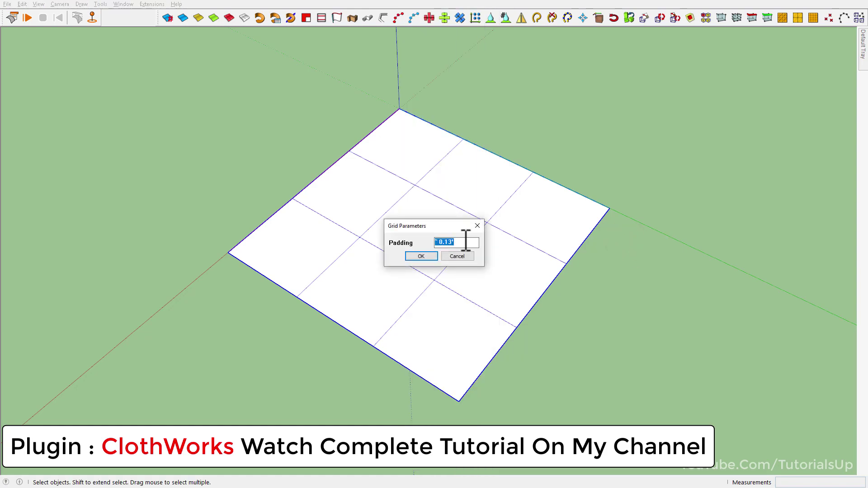
pyautogui.write('.3')
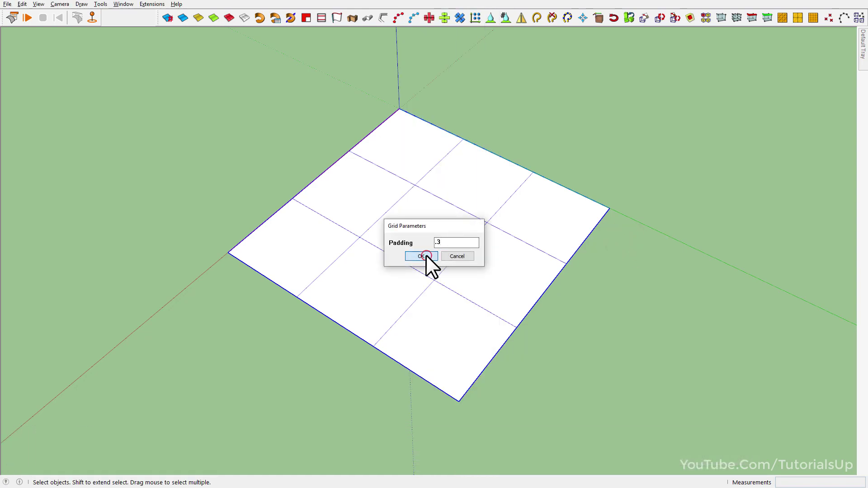
pyautogui.click(426, 256)
# Draw a small circle centred on the cloth's corner
pyautogui.moveTo(419, 256)
pyautogui.mouseDown(button='middle')
pyautogui.moveTo(404, 251)
pyautogui.moveTo(442, 194)
pyautogui.moveTo(442, 243)
pyautogui.mouseUp(button='middle')
pyautogui.scroll(3, 404, 251)
pyautogui.scroll(-3, 405, 251)
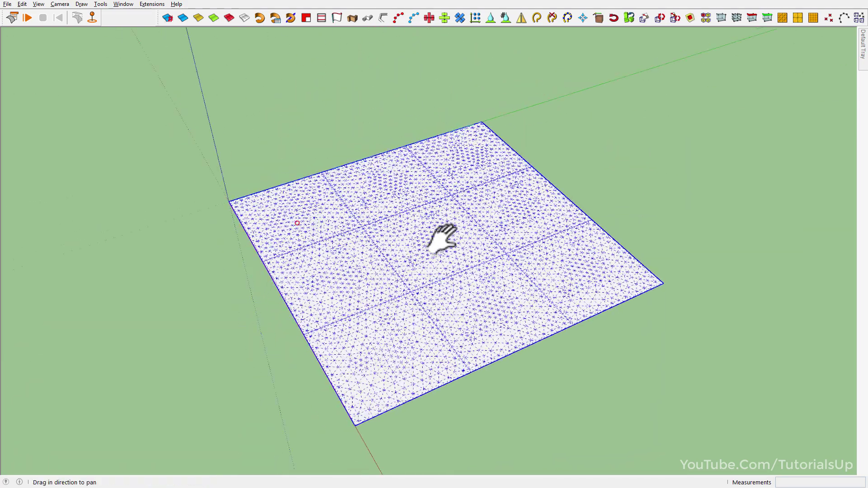
pyautogui.scroll(5, 466, 233)
pyautogui.scroll(2, 390, 210)
pyautogui.keyDown('shift'); pyautogui.moveTo(389, 209); pyautogui.dragTo(447, 229, button='middle'); pyautogui.keyUp('shift')
pyautogui.press('c')
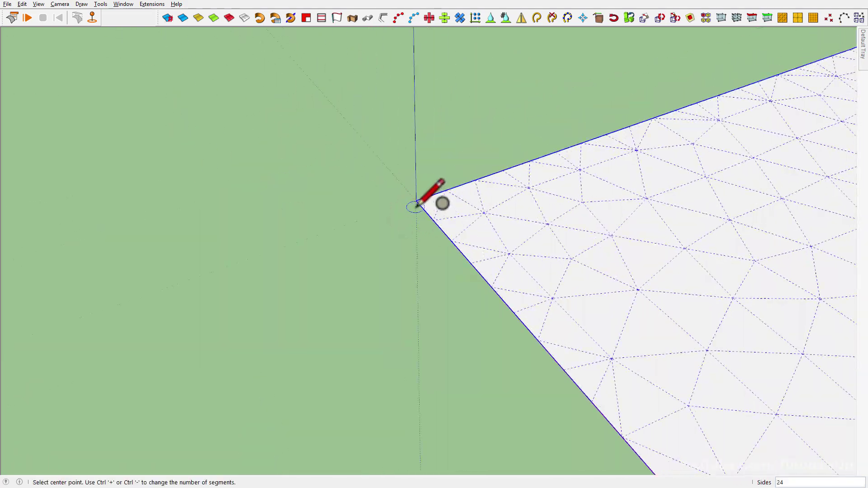
pyautogui.click(416, 200)
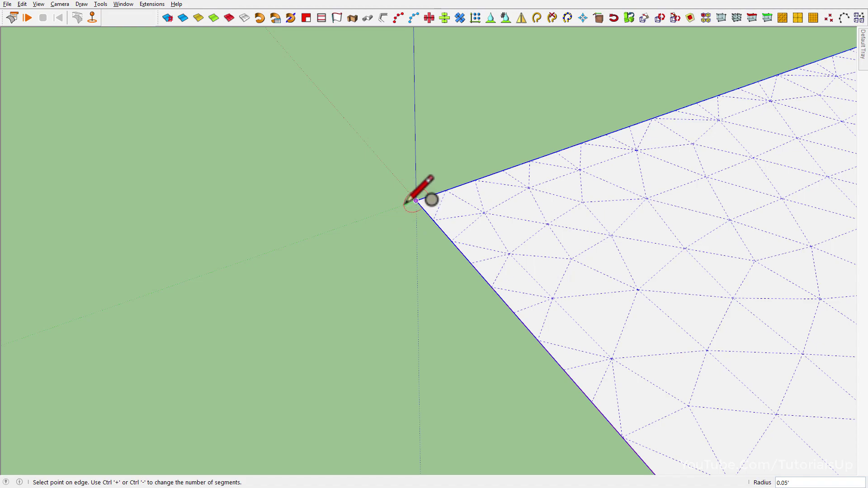
pyautogui.click(407, 202)
# Push/pull the circle into a 0.05' radius rod, 10.10' long, along the cloth edge
pyautogui.press('p')
pyautogui.moveTo(409, 203); pyautogui.dragTo(419, 212)
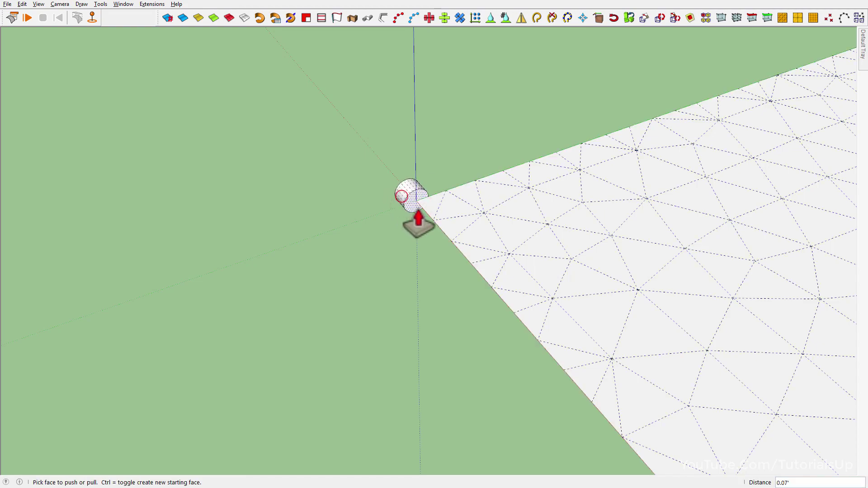
pyautogui.click(419, 212)
pyautogui.click(413, 219)
pyautogui.scroll(-2, 355, 155)
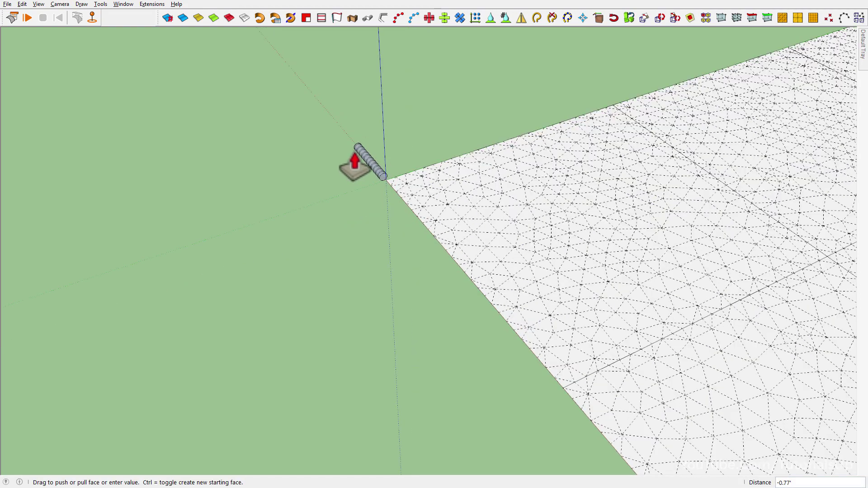
pyautogui.scroll(-3, 355, 166)
pyautogui.scroll(5, 500, 378)
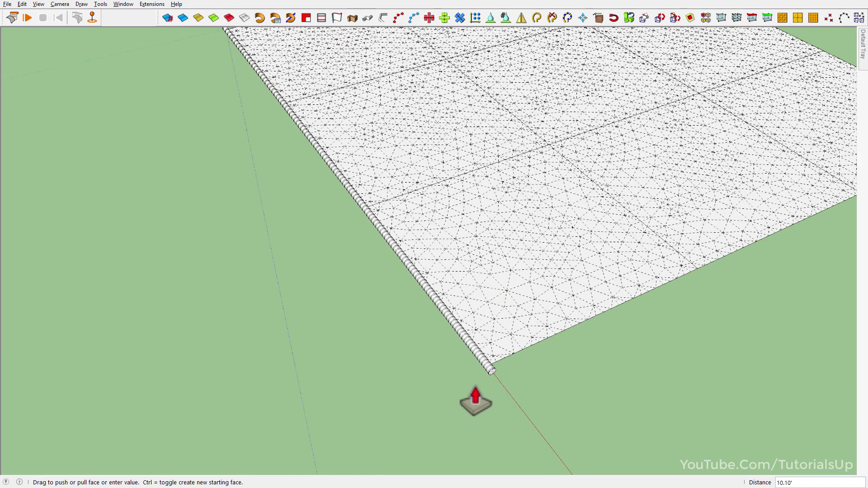
pyautogui.press('space')
pyautogui.tripleClick(485, 372)
# Make the rod a component
pyautogui.rightClick(484, 372)
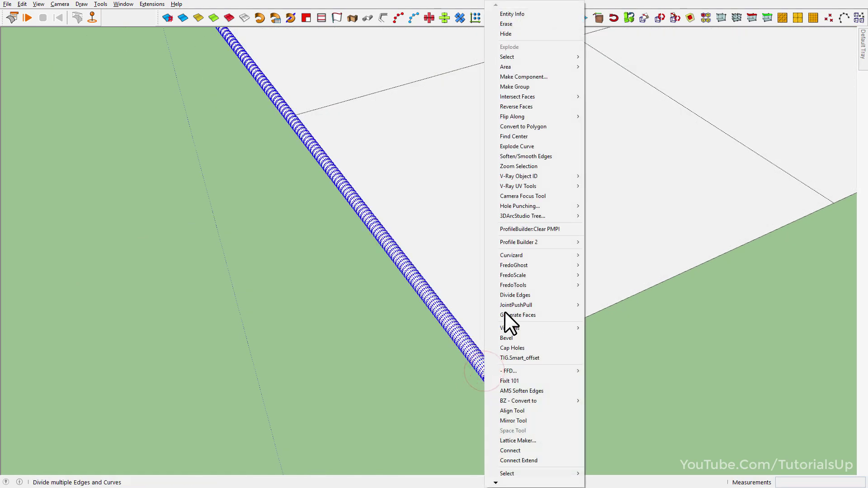
pyautogui.click(540, 77)
pyautogui.click(443, 333)
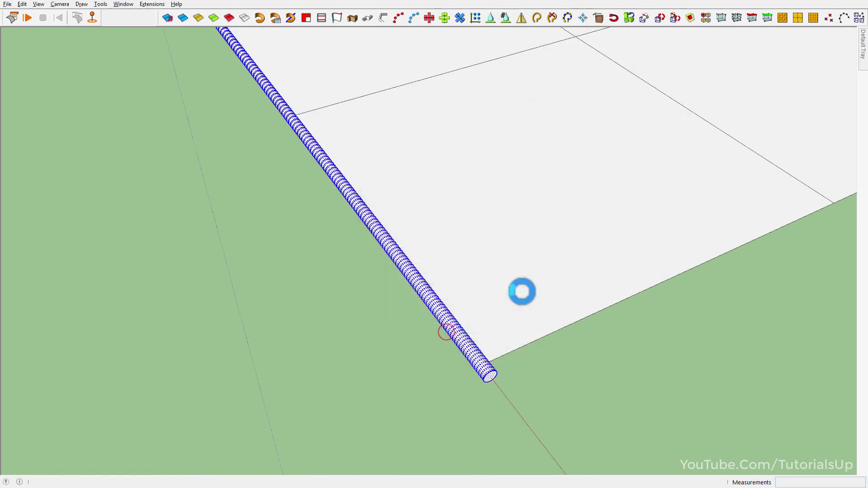
pyautogui.moveTo(539, 300); pyautogui.dragTo(159, 227, button='middle')
pyautogui.scroll(3, 381, 380)
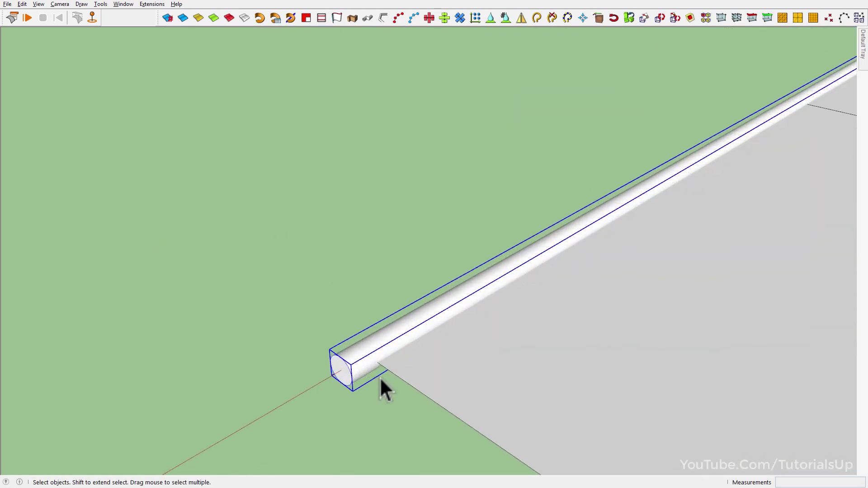
pyautogui.scroll(3, 381, 375)
pyautogui.moveTo(364, 352); pyautogui.dragTo(359, 314, button='middle')
# Copy the rod a third of the way across the cloth
pyautogui.press('m')
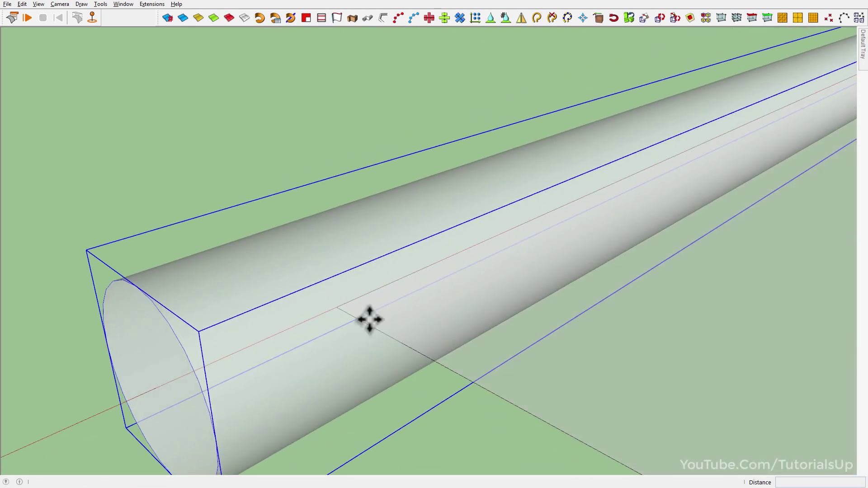
pyautogui.press('ctrl')
pyautogui.click(337, 305)
pyautogui.scroll(-3, 294, 273)
pyautogui.scroll(-5, 294, 281)
pyautogui.scroll(2, 295, 281)
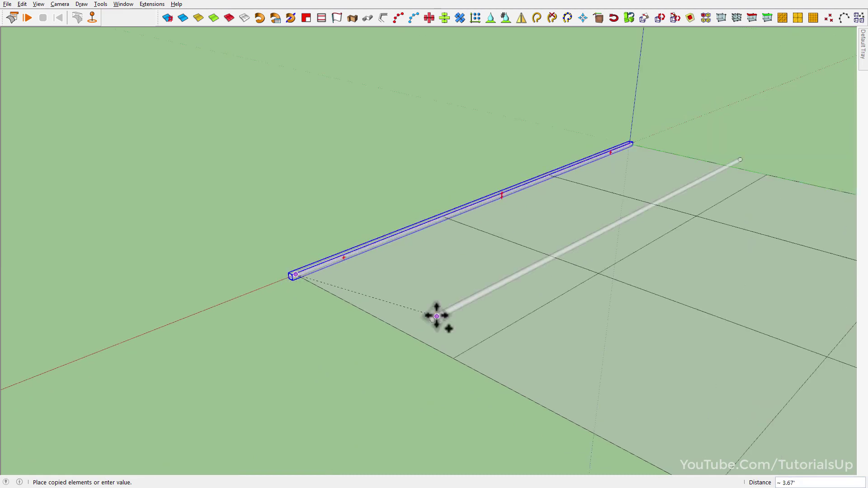
pyautogui.scroll(3, 407, 325)
pyautogui.scroll(3, 357, 348)
pyautogui.click(345, 361)
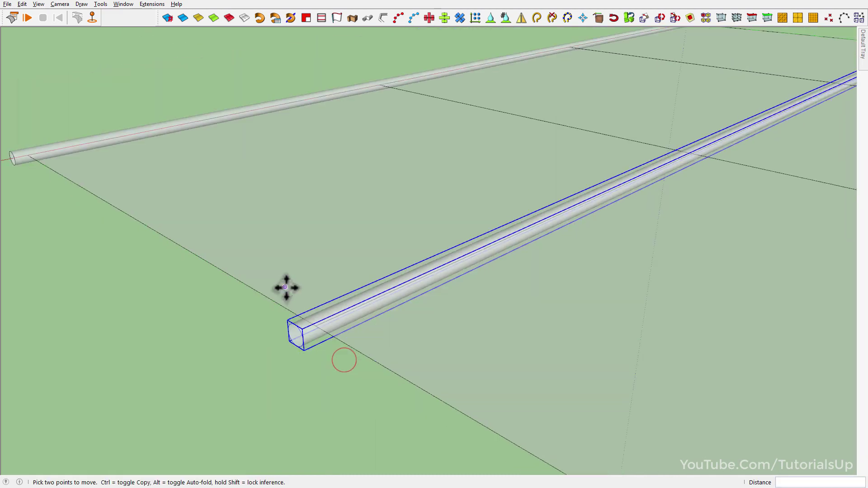
# Array the copy 3x for four evenly spaced rods, then select only the rods
pyautogui.scroll(-5, 285, 287)
pyautogui.write('3x')
pyautogui.press('Return')
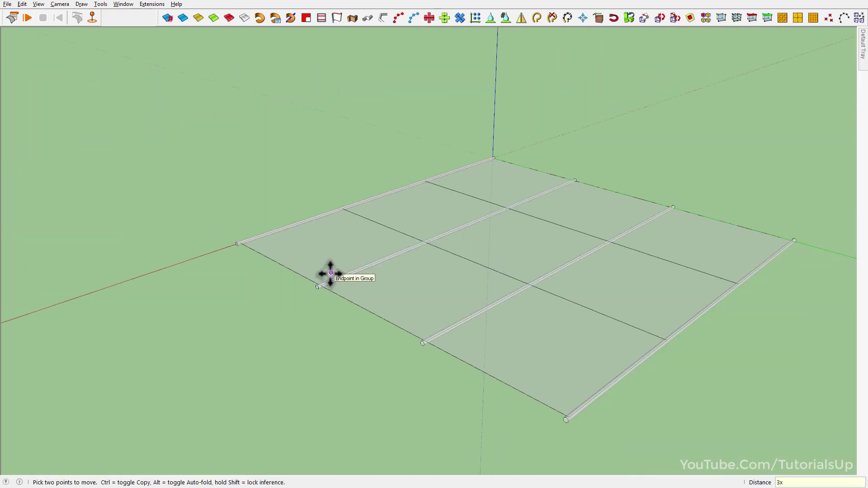
pyautogui.press('space')
pyautogui.moveTo(165, 121); pyautogui.dragTo(804, 441)
pyautogui.keyDown('shift'); pyautogui.tripleClick(449, 288); pyautogui.keyUp('shift')
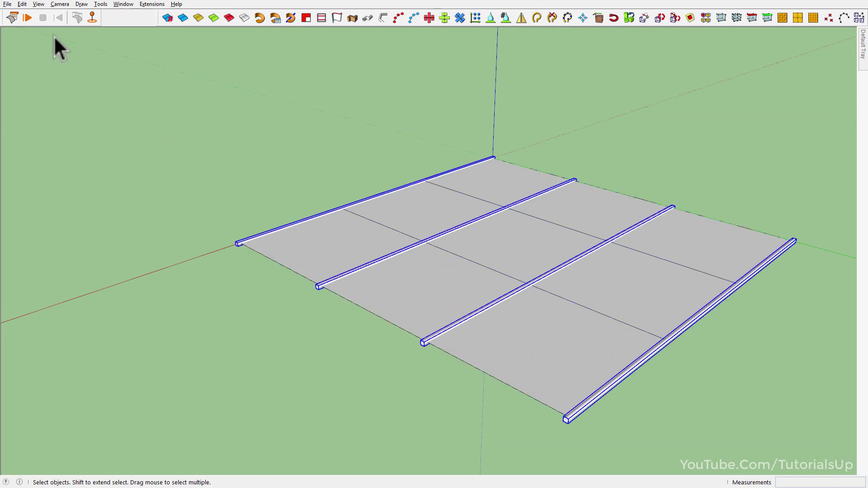
# Copy the four rods and paste them in place
pyautogui.click(22, 4)
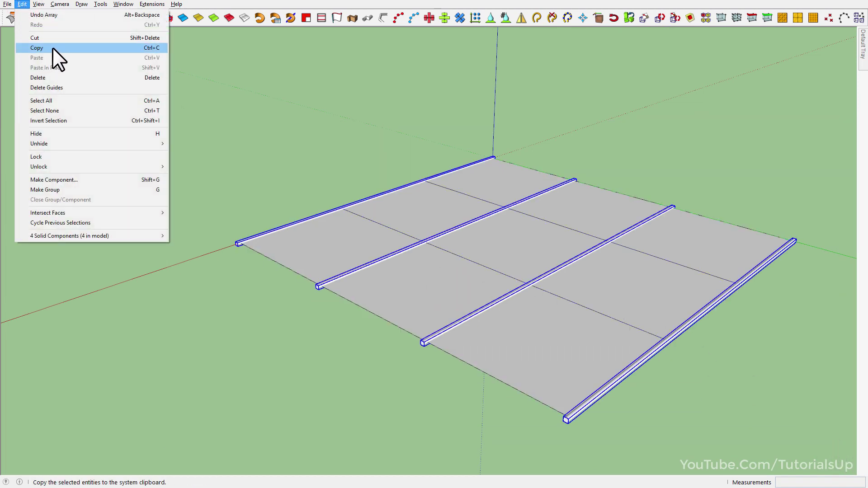
pyautogui.click(52, 47)
pyautogui.click(22, 4)
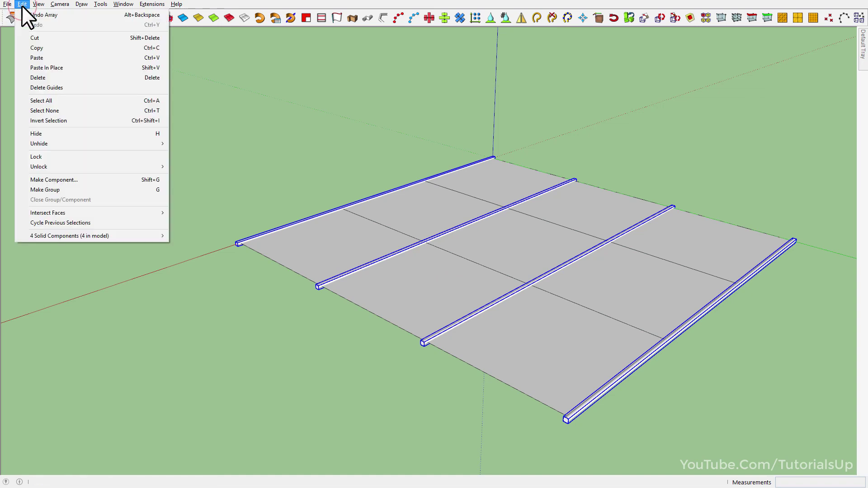
pyautogui.click(80, 66)
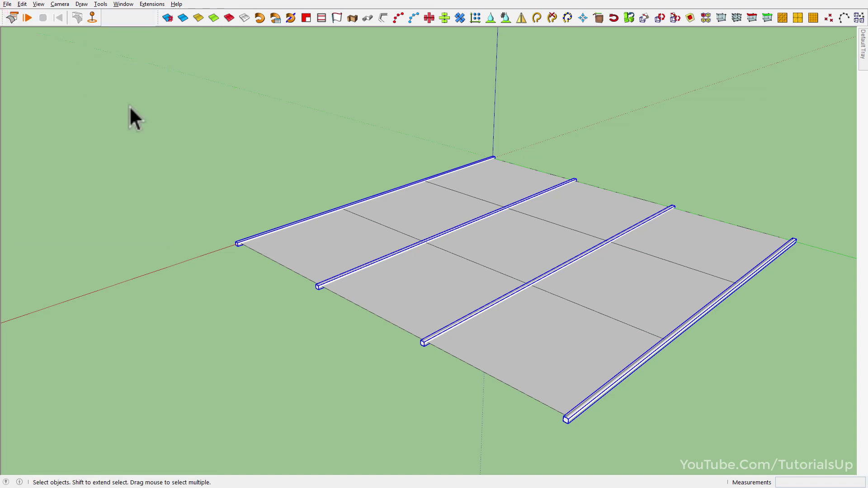
# Group the pasted rods and rotate the group -90° to cross the originals
pyautogui.click(33, 5)
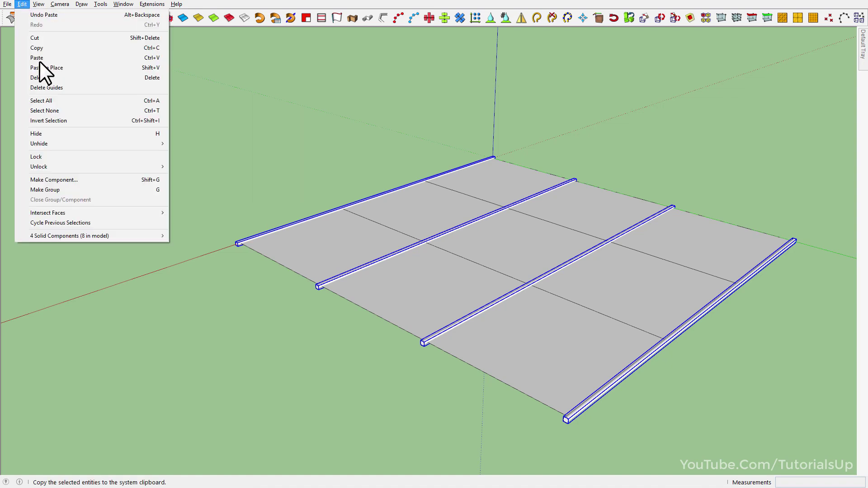
pyautogui.click(79, 190)
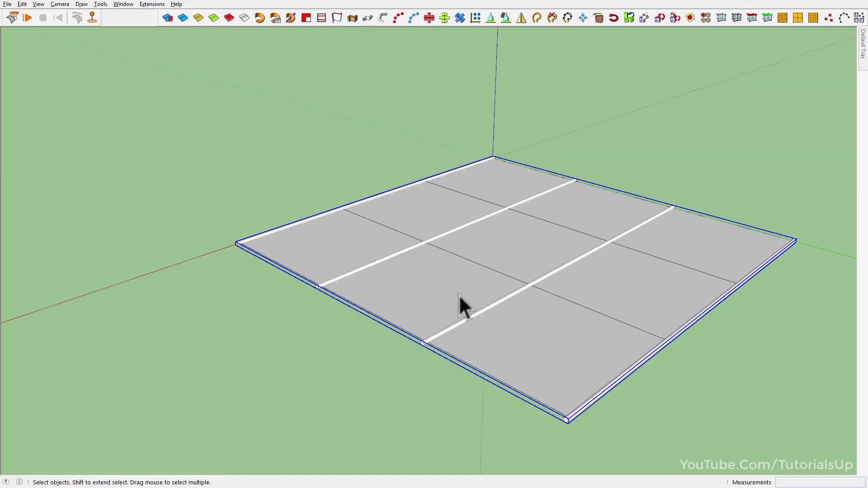
pyautogui.press('m')
pyautogui.moveTo(605, 201)
pyautogui.mouseDown(button='middle')
pyautogui.moveTo(532, 372)
pyautogui.moveTo(550, 236)
pyautogui.mouseUp(button='middle')
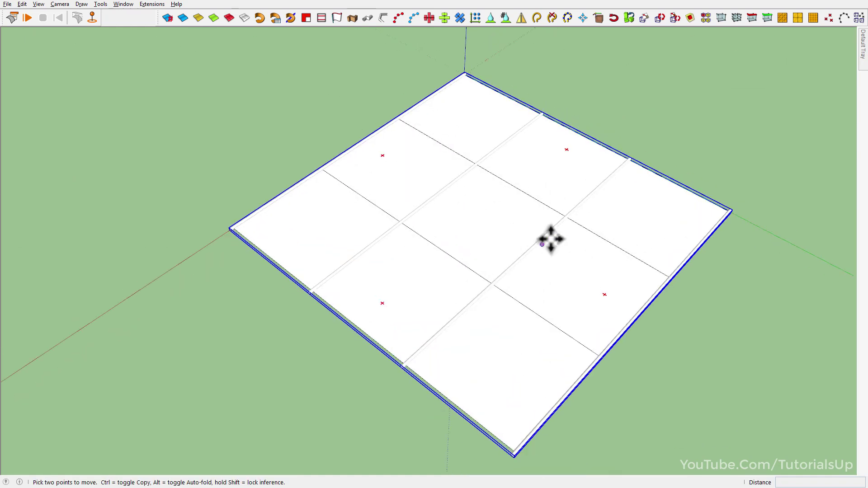
pyautogui.press('q')
pyautogui.click(566, 150)
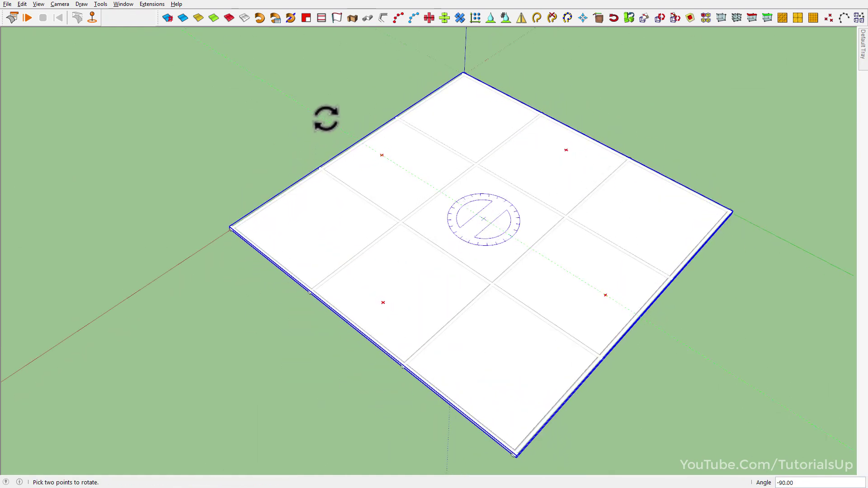
pyautogui.press('m')
pyautogui.press('space')
pyautogui.rightClick(340, 181)
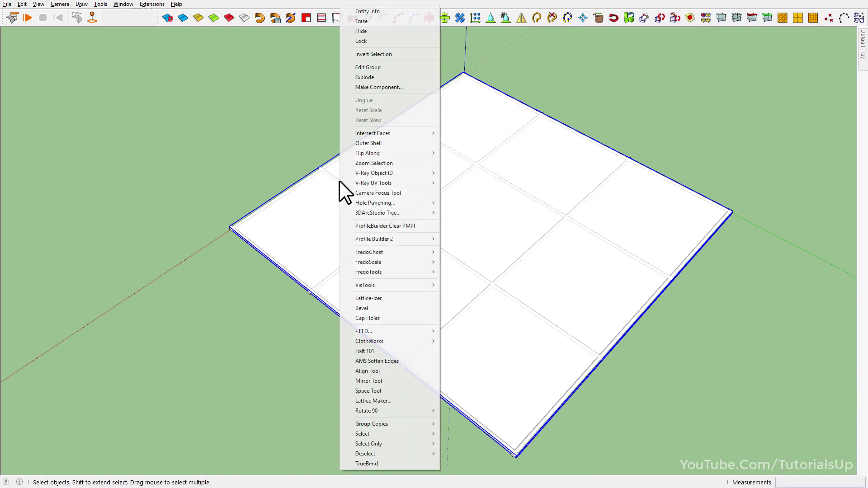
# Explode the rod group and make all the rods ClothWorks pins
pyautogui.click(388, 79)
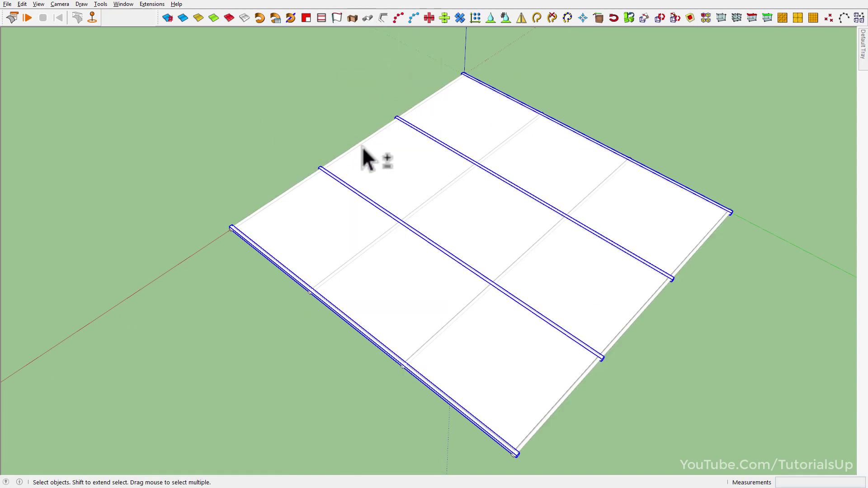
pyautogui.keyDown('shift'); pyautogui.click(360, 145); pyautogui.keyUp('shift')
pyautogui.keyDown('shift'); pyautogui.click(432, 196); pyautogui.keyUp('shift')
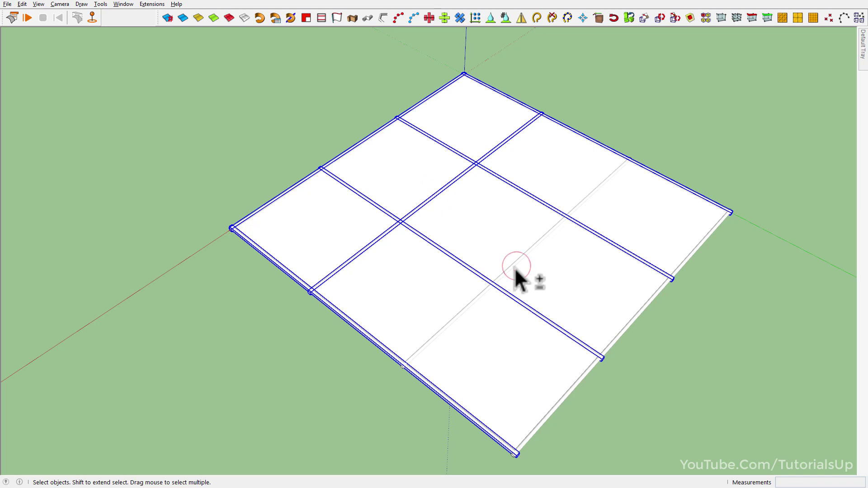
pyautogui.keyDown('shift'); pyautogui.click(514, 266); pyautogui.keyUp('shift')
pyautogui.keyDown('shift'); pyautogui.click(584, 378); pyautogui.keyUp('shift')
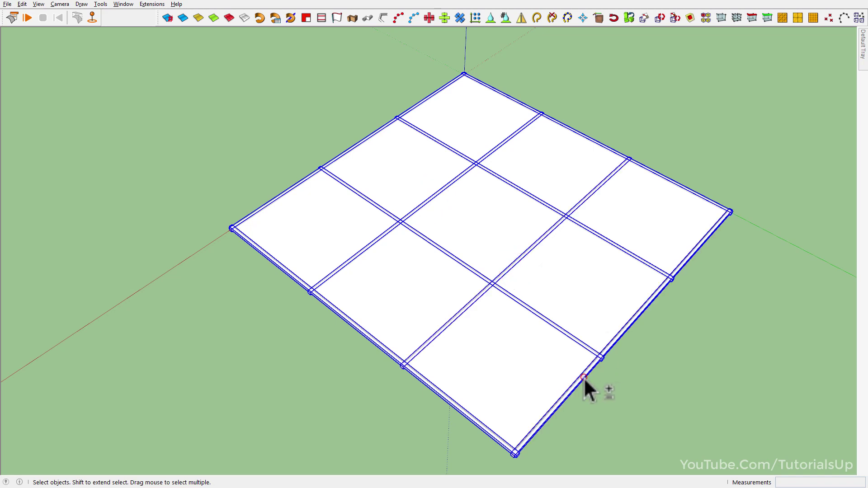
pyautogui.rightClick(526, 251)
pyautogui.moveTo(557, 338)
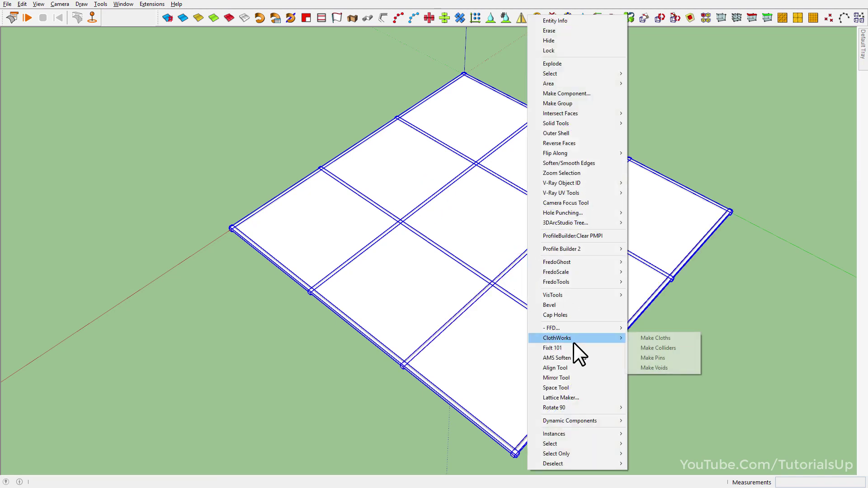
pyautogui.click(688, 359)
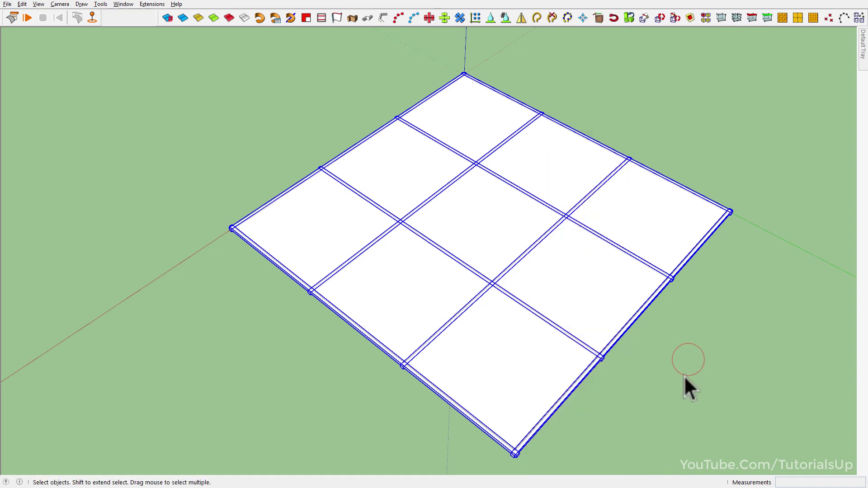
pyautogui.moveTo(685, 376)
pyautogui.mouseDown(button='middle')
pyautogui.moveTo(604, 277)
pyautogui.moveTo(400, 181)
pyautogui.moveTo(387, 223)
pyautogui.moveTo(416, 239)
pyautogui.mouseUp(button='middle')
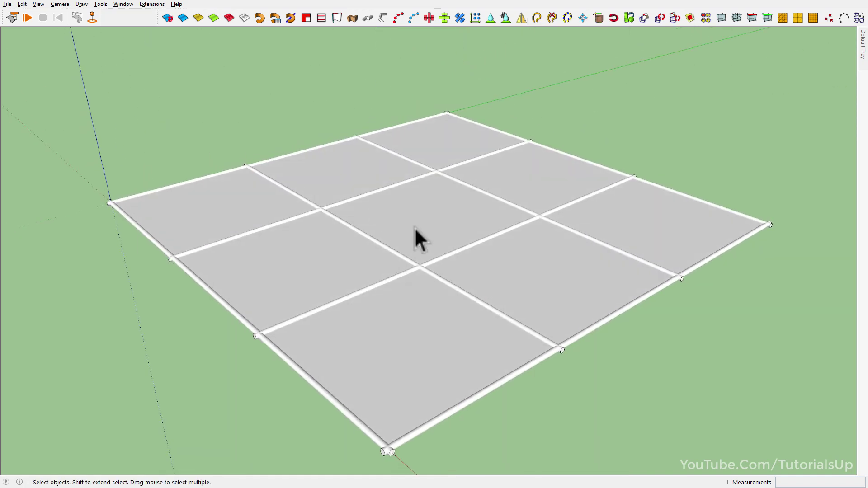
pyautogui.click(24, 19)
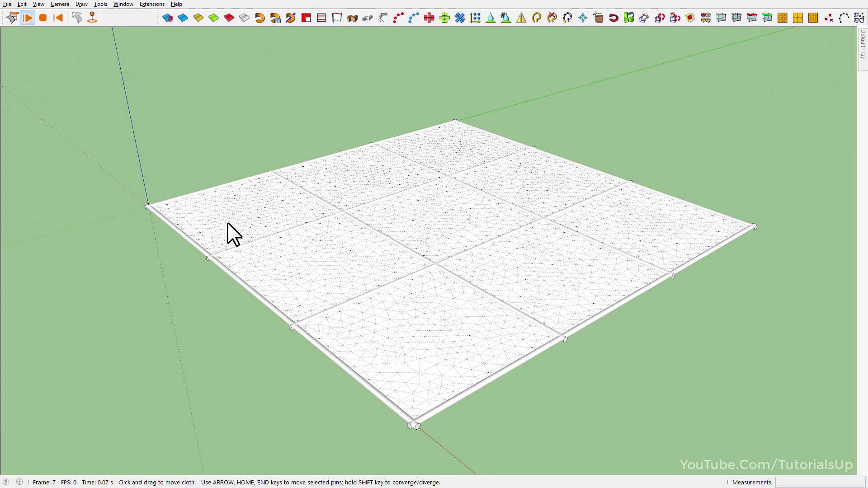
pyautogui.moveTo(433, 229); pyautogui.dragTo(436, 119)
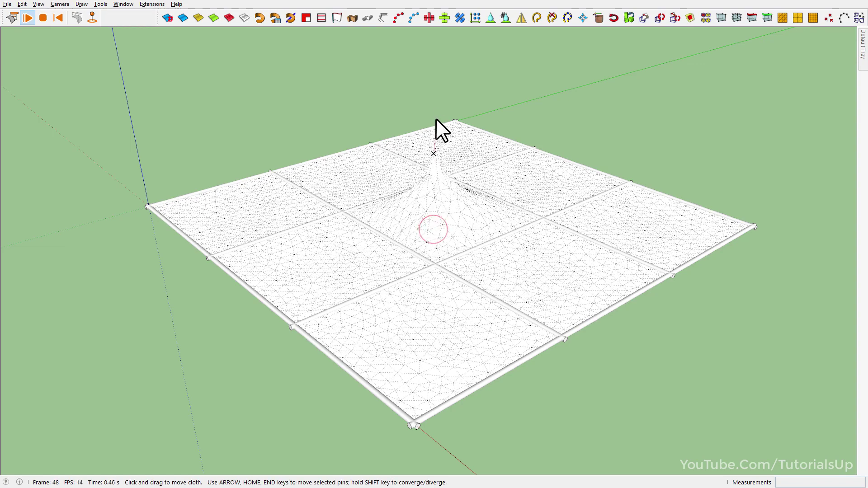
pyautogui.moveTo(446, 155); pyautogui.dragTo(447, 80)
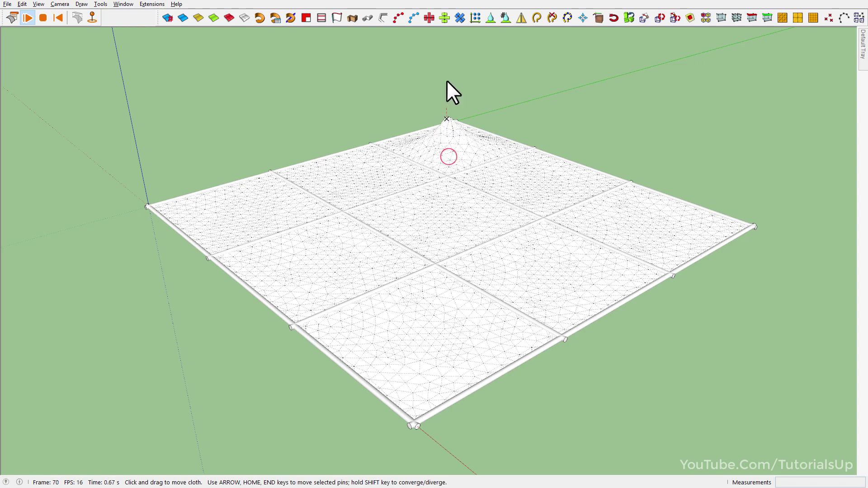
pyautogui.click(58, 18)
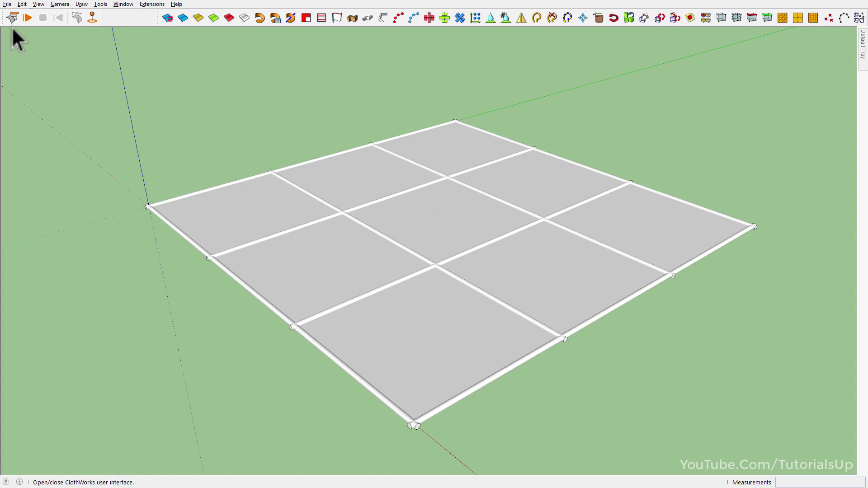
# Set ClothWorks Wind Z to 6.75, run the simulation, and select the cloth
pyautogui.click(12, 17)
pyautogui.moveTo(40, 46); pyautogui.dragTo(40, 36)
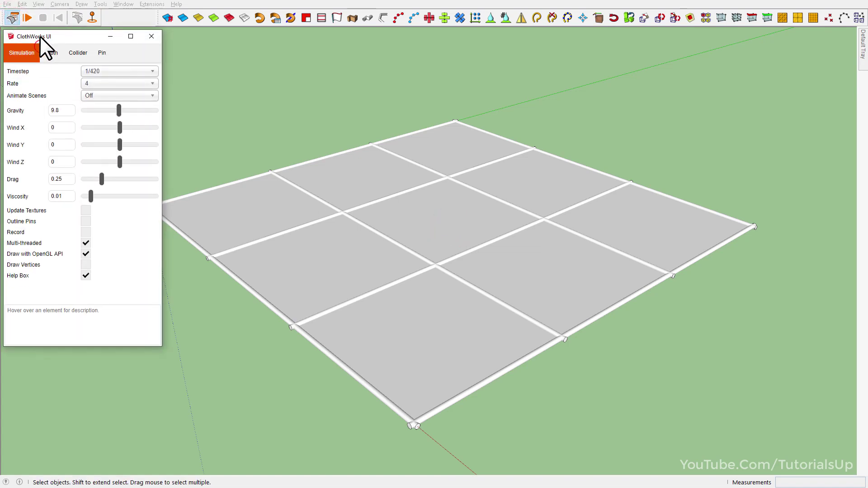
pyautogui.moveTo(684, 281); pyautogui.dragTo(408, 271, button='middle')
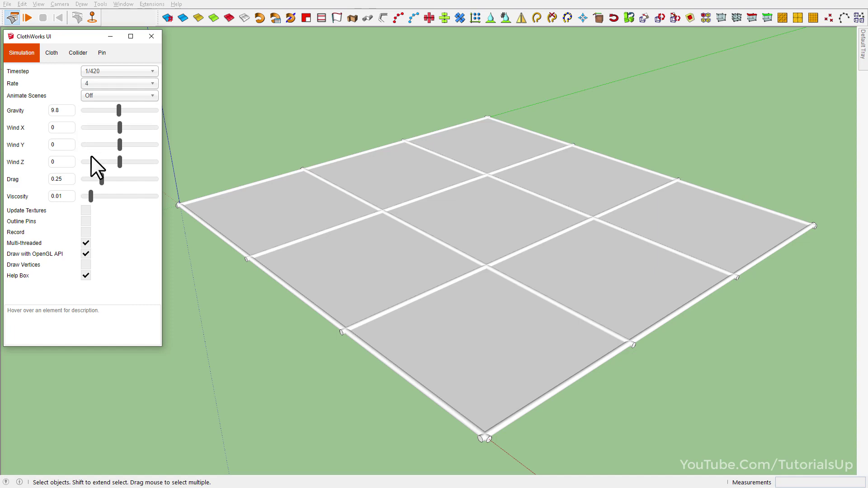
pyautogui.moveTo(120, 162); pyautogui.dragTo(125, 163)
pyautogui.click(28, 18)
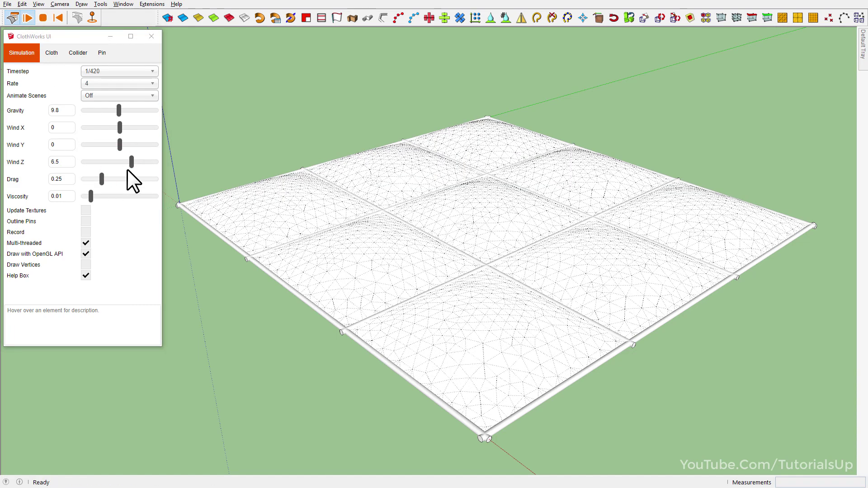
pyautogui.moveTo(132, 164); pyautogui.dragTo(132, 163)
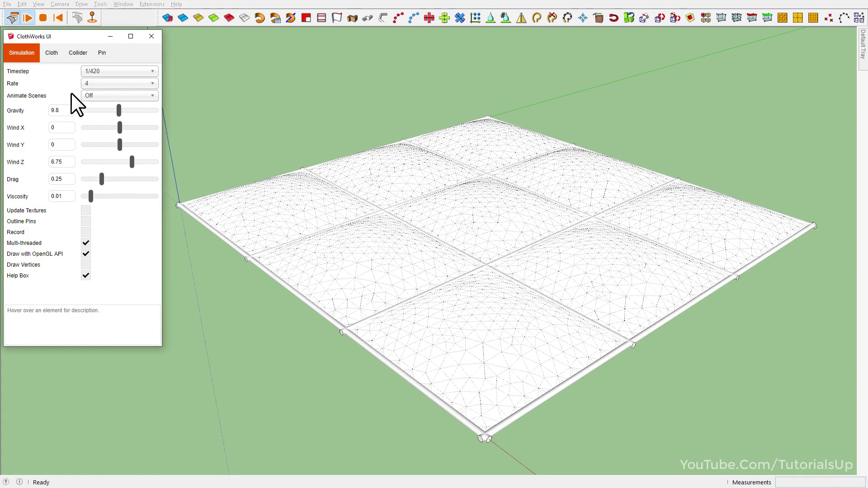
pyautogui.click(354, 256)
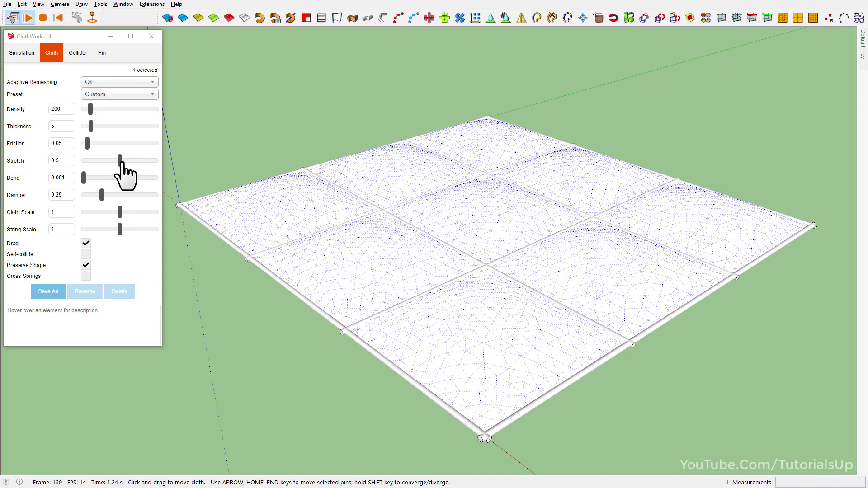
# Set cloth Stretch to 0.156 and Cloth Scale to 1.138, then lower Wind Z to 1.5
pyautogui.moveTo(120, 162)
pyautogui.mouseDown()
pyautogui.moveTo(93, 161)
pyautogui.moveTo(105, 180)
pyautogui.moveTo(140, 180)
pyautogui.moveTo(84, 177)
pyautogui.moveTo(101, 161)
pyautogui.mouseUp()
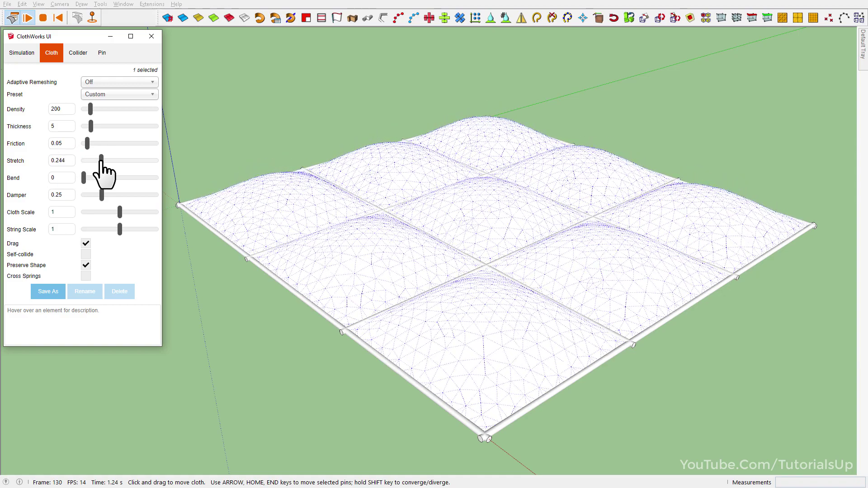
pyautogui.scroll(3, 326, 238)
pyautogui.moveTo(481, 345); pyautogui.dragTo(384, 286, button='middle')
pyautogui.scroll(3, 355, 208)
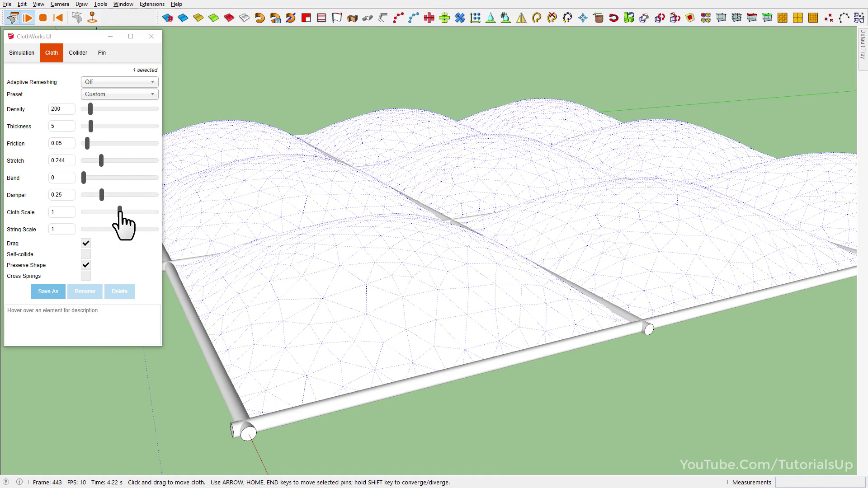
pyautogui.moveTo(120, 212); pyautogui.dragTo(125, 212)
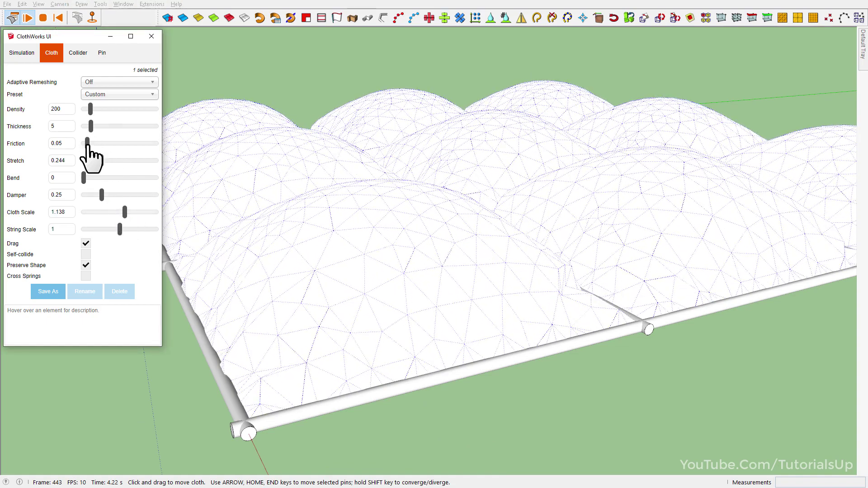
pyautogui.moveTo(100, 161); pyautogui.dragTo(95, 162)
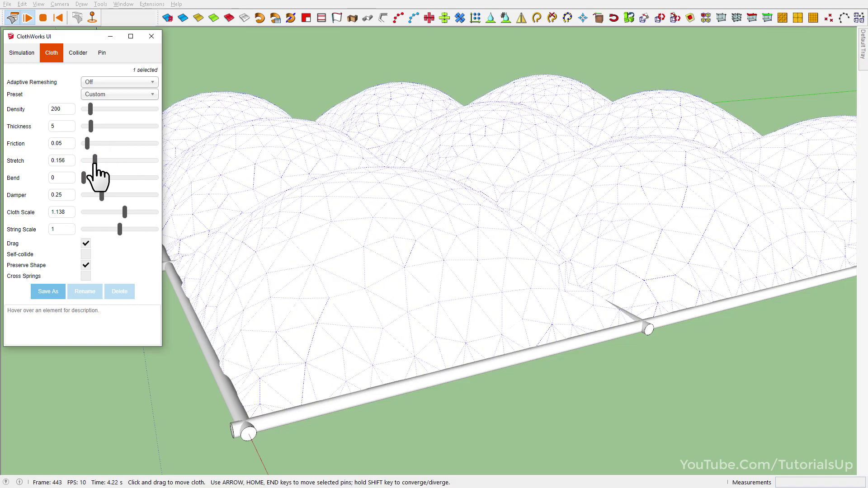
pyautogui.click(25, 54)
pyautogui.moveTo(132, 162); pyautogui.dragTo(123, 162)
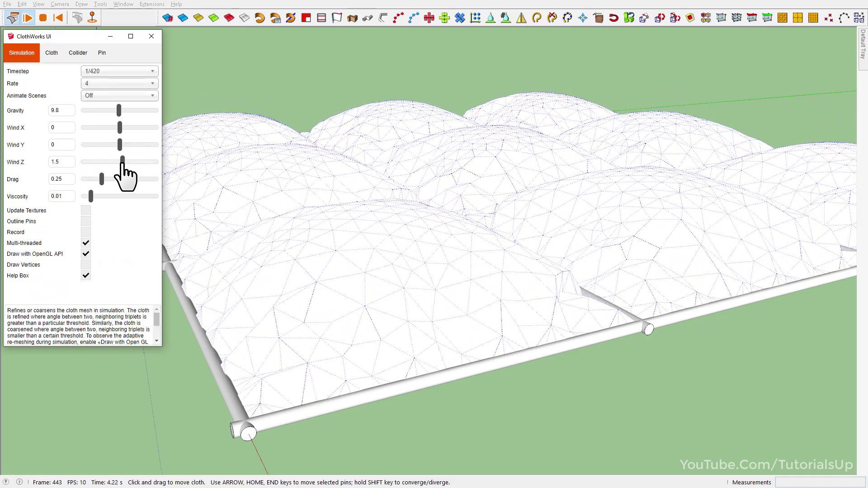
# Raise Cloth Scale to 1.163, set Friction to 0, and stop the simulation
pyautogui.click(50, 53)
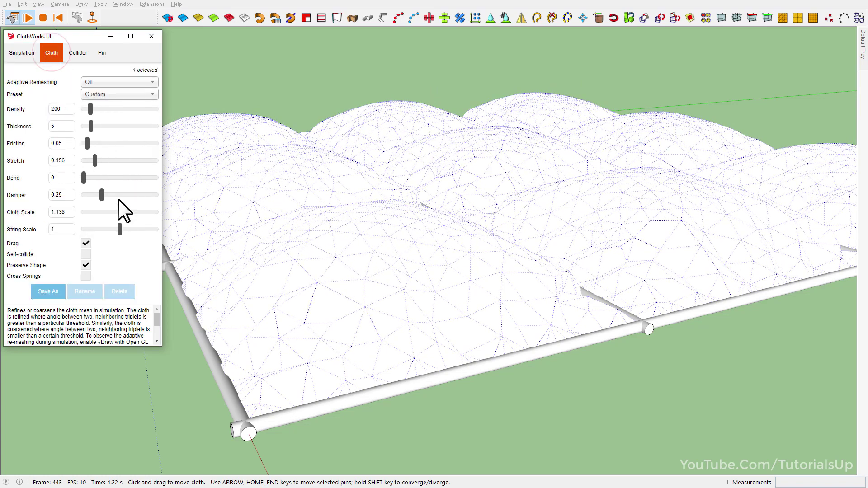
pyautogui.moveTo(126, 213); pyautogui.dragTo(126, 215)
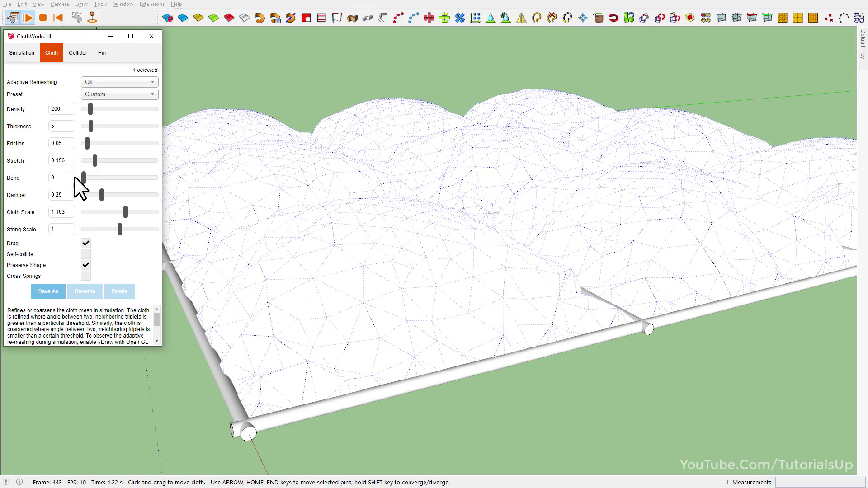
pyautogui.moveTo(87, 143); pyautogui.dragTo(122, 162)
pyautogui.click(28, 55)
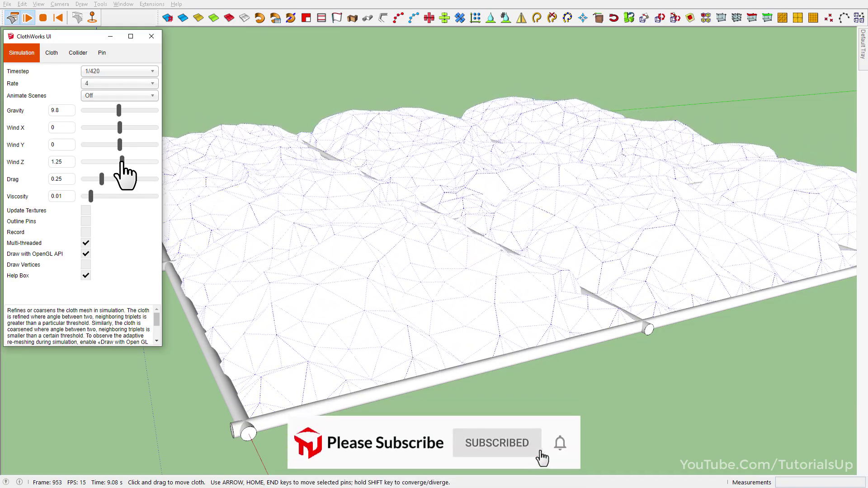
pyautogui.click(42, 18)
pyautogui.moveTo(329, 71)
pyautogui.mouseDown(button='middle')
pyautogui.moveTo(405, 163)
pyautogui.moveTo(387, 185)
pyautogui.moveTo(557, 232)
pyautogui.moveTo(413, 219)
pyautogui.moveTo(678, 247)
pyautogui.moveTo(516, 212)
pyautogui.mouseUp(button='middle')
# Close ClothWorks and apply Loop Subdivision to the cloth to smooth the nine pillows
pyautogui.click(149, 36)
pyautogui.click(419, 172)
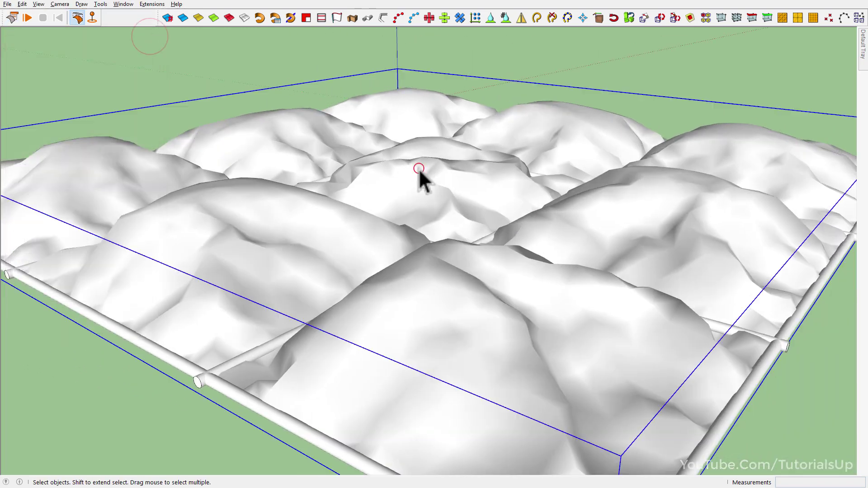
pyautogui.rightClick(392, 164)
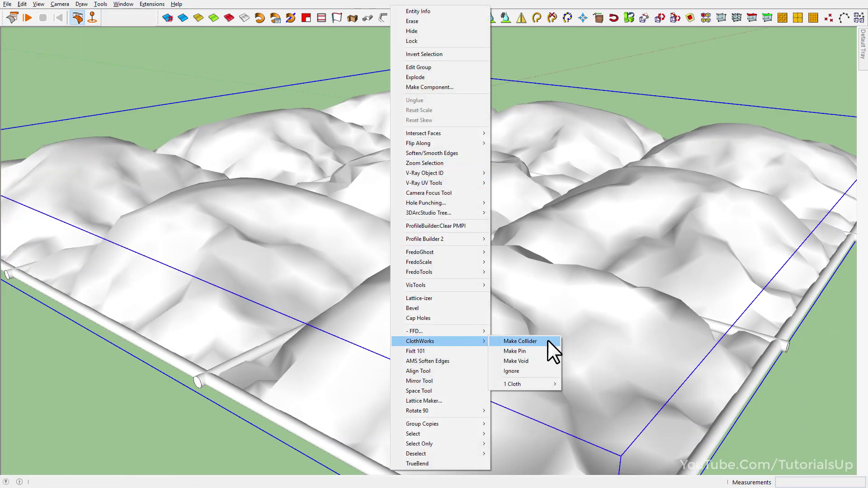
pyautogui.moveTo(522, 384)
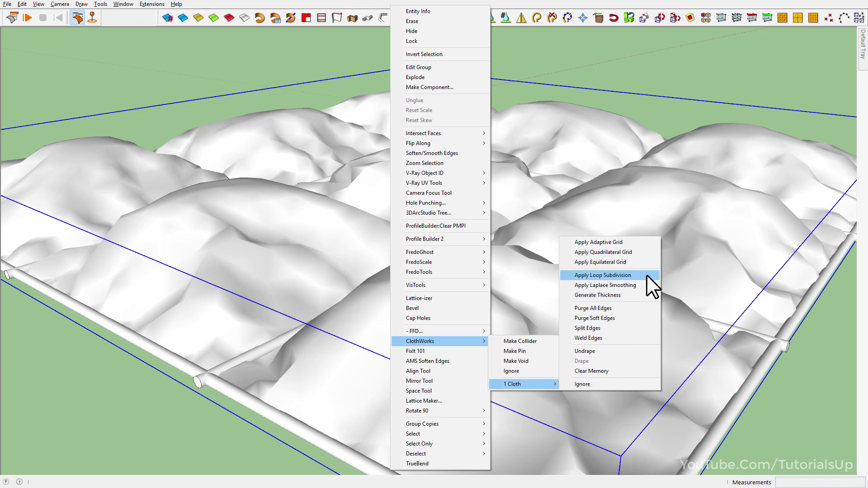
pyautogui.click(646, 275)
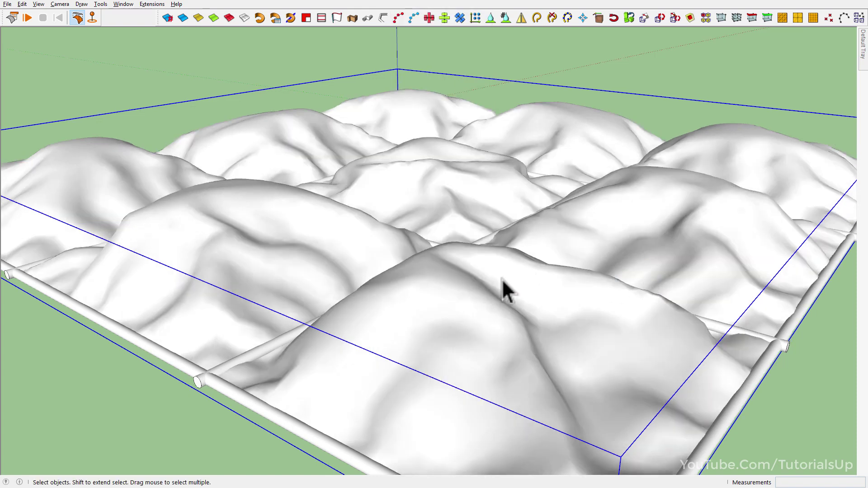
pyautogui.moveTo(503, 287); pyautogui.dragTo(473, 388, button='middle')
pyautogui.moveTo(410, 345)
pyautogui.mouseDown(button='middle')
pyautogui.moveTo(197, 189)
pyautogui.moveTo(495, 249)
pyautogui.mouseUp(button='middle')
pyautogui.scroll(-3, 494, 248)
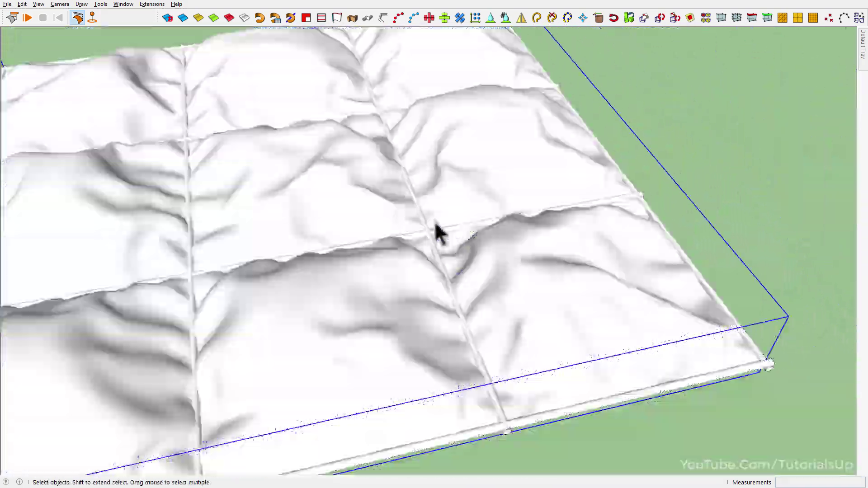
pyautogui.moveTo(439, 229); pyautogui.dragTo(537, 207, button='middle')
pyautogui.scroll(-2, 535, 300)
pyautogui.moveTo(535, 300)
pyautogui.mouseDown(button='middle')
pyautogui.moveTo(300, 295)
pyautogui.moveTo(423, 258)
pyautogui.mouseUp(button='middle')
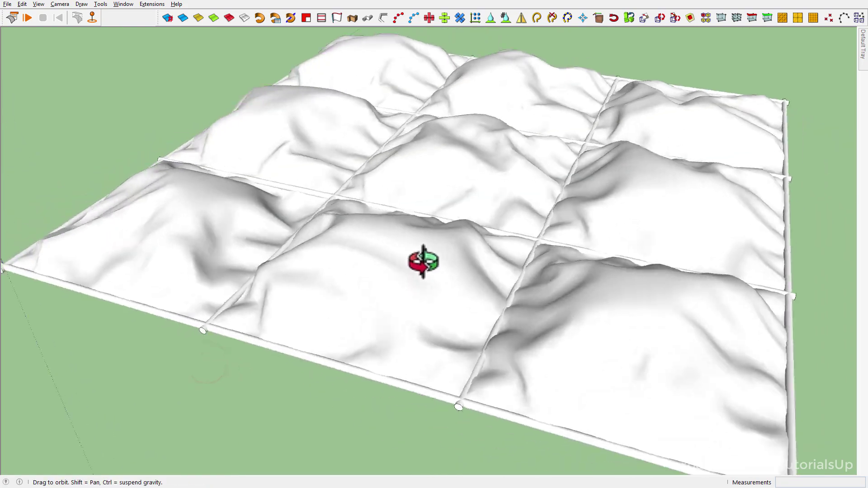
pyautogui.scroll(3, 470, 253)
pyautogui.scroll(-2, 470, 254)
pyautogui.moveTo(348, 170); pyautogui.dragTo(45, 217, button='middle')
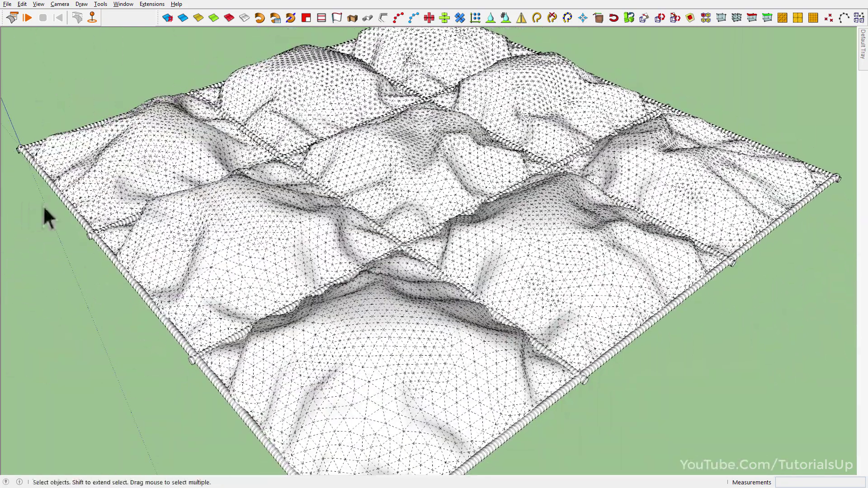
pyautogui.scroll(-3, 44, 207)
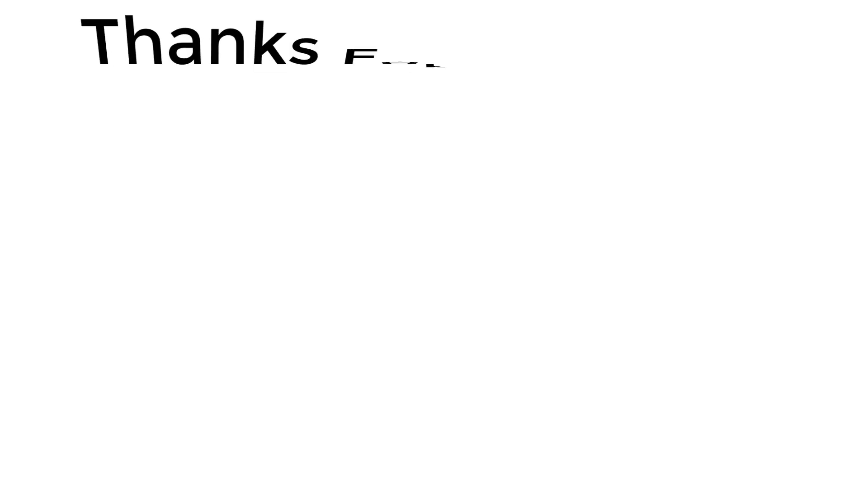